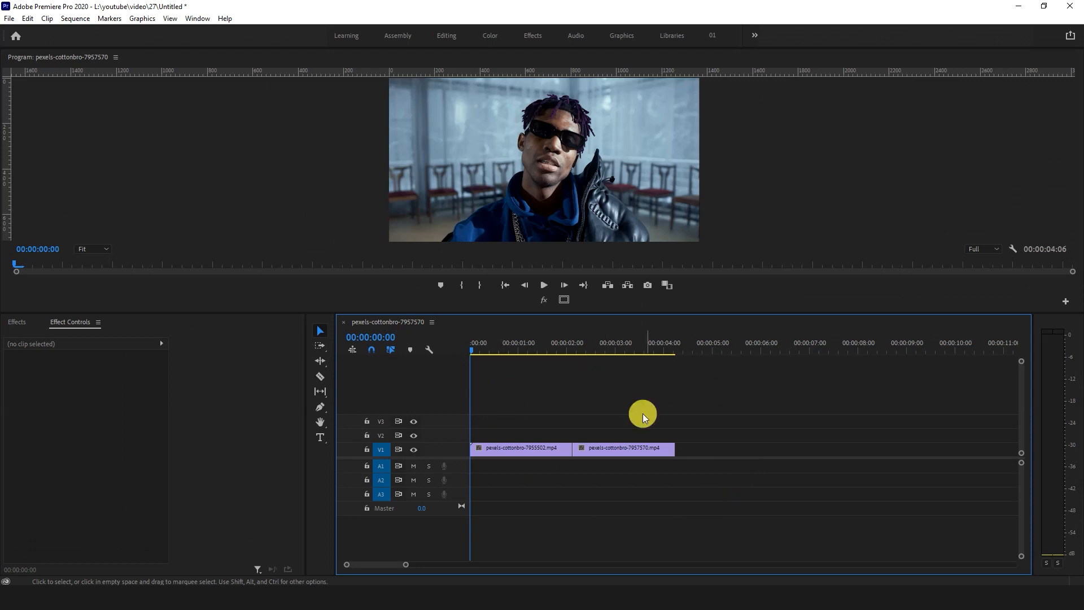
Stack the two clips at the timeline start, with pexels-cottonbro-7955502.mp4 on V2 above pexels-cottonbro-7957570.mp4 on V1
left_click(617, 448)
left_click(630, 346)
left_click_drag(632, 347, 445, 358)
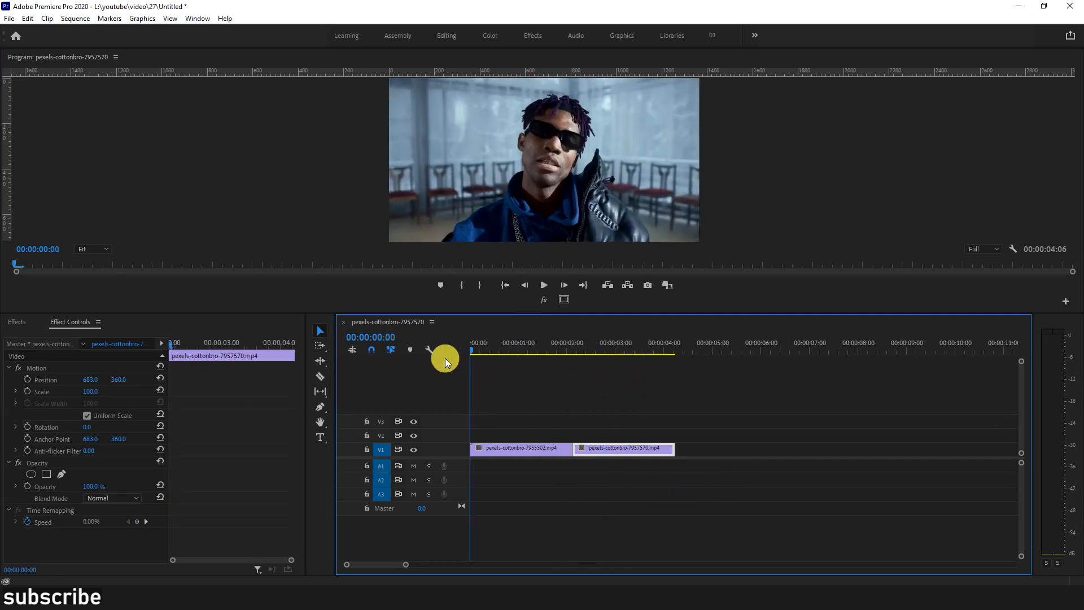
mouse_move(502, 450)
left_mouse_down()
mouse_move(509, 419)
mouse_move(506, 432)
left_mouse_up()
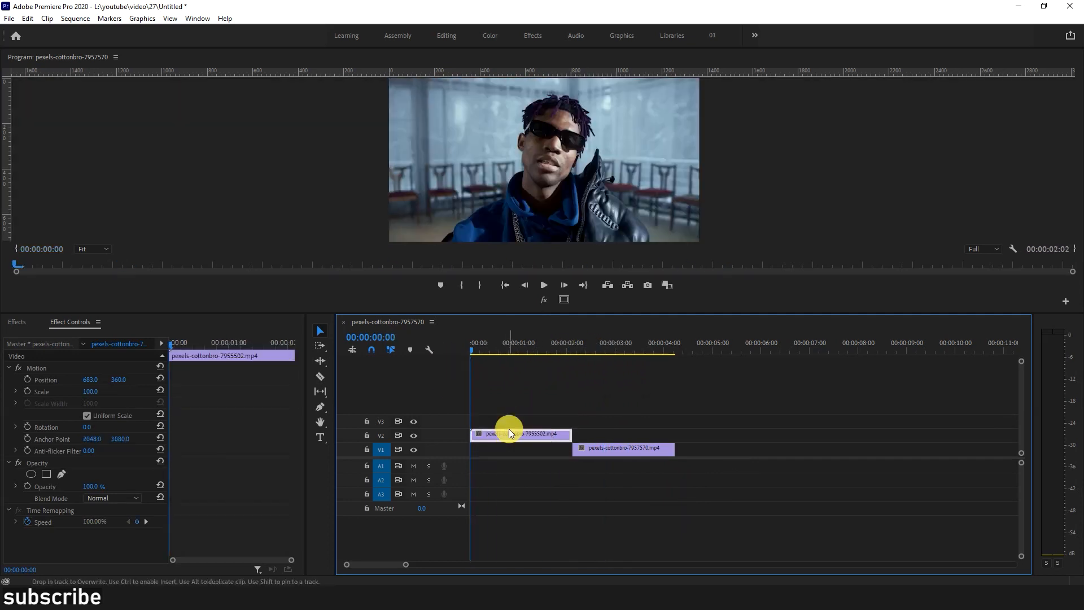
left_click_drag(580, 448, 477, 448)
Trim the end of the V2 clip to just past the one-second mark
left_click_drag(571, 433, 528, 433)
left_click(495, 342)
left_click_drag(496, 341, 469, 353)
key("=")
key("=")
key("=")
key("=")
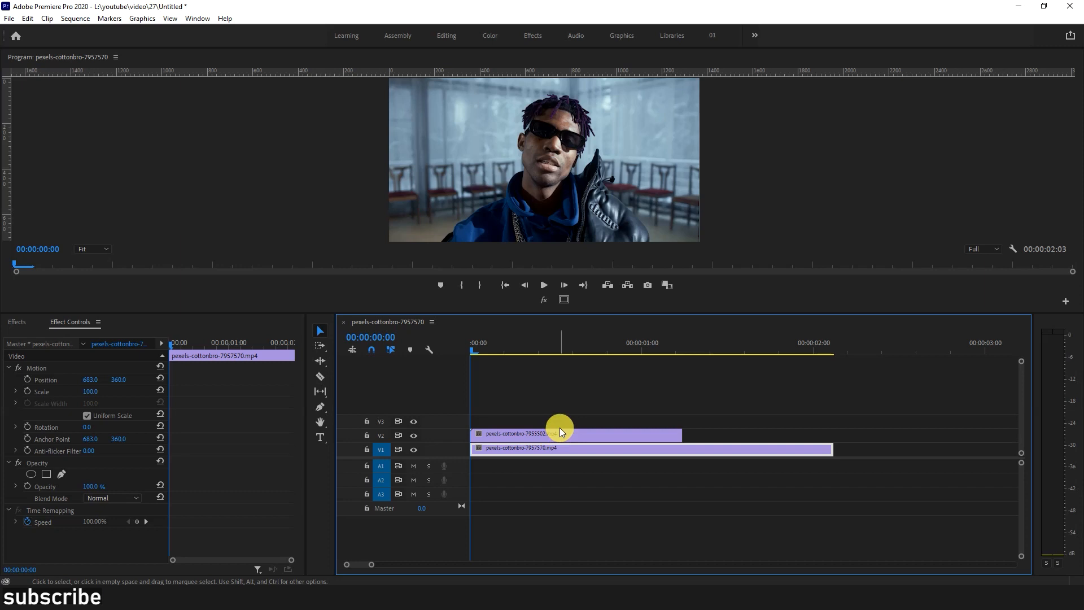
Split the V2 clip at 00:00:00:20 with the Razor tool
left_click(560, 428)
left_click(558, 432)
key("space")
key("space")
left_click_drag(631, 350, 607, 350)
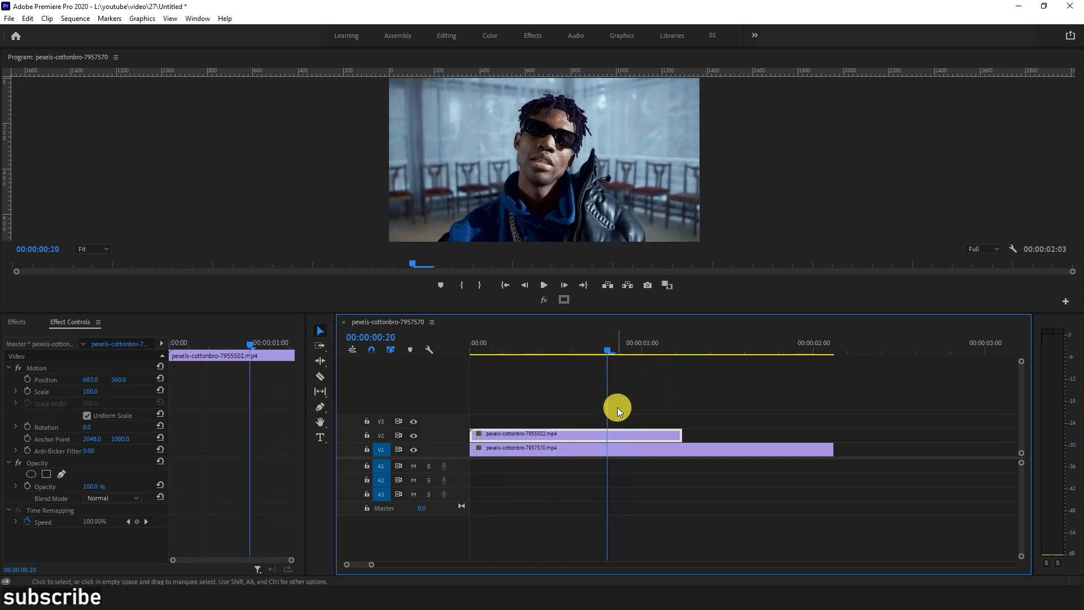
left_click(320, 377)
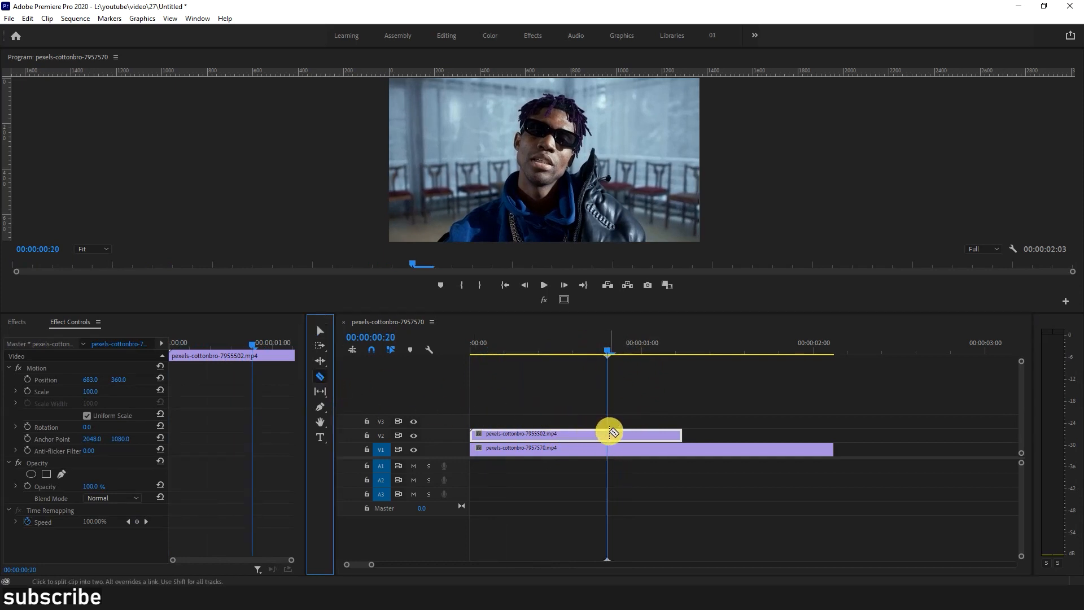
left_click(607, 432)
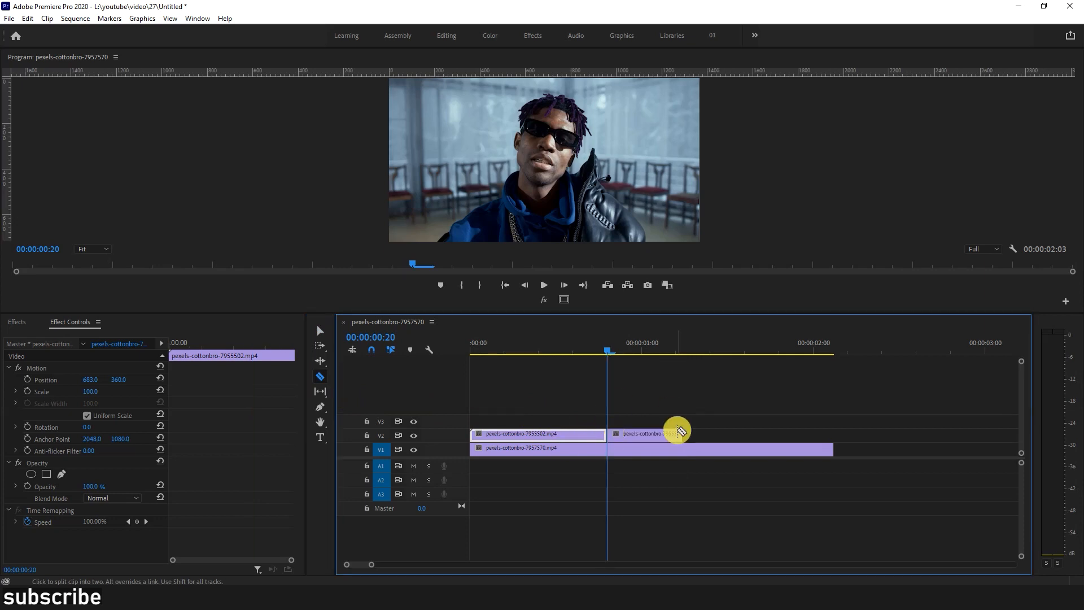
key("v")
Draw an inverted pen opacity mask with a feather of 5.8 around the right-hand sunglasses lens on the second V2 segment
left_click(667, 430)
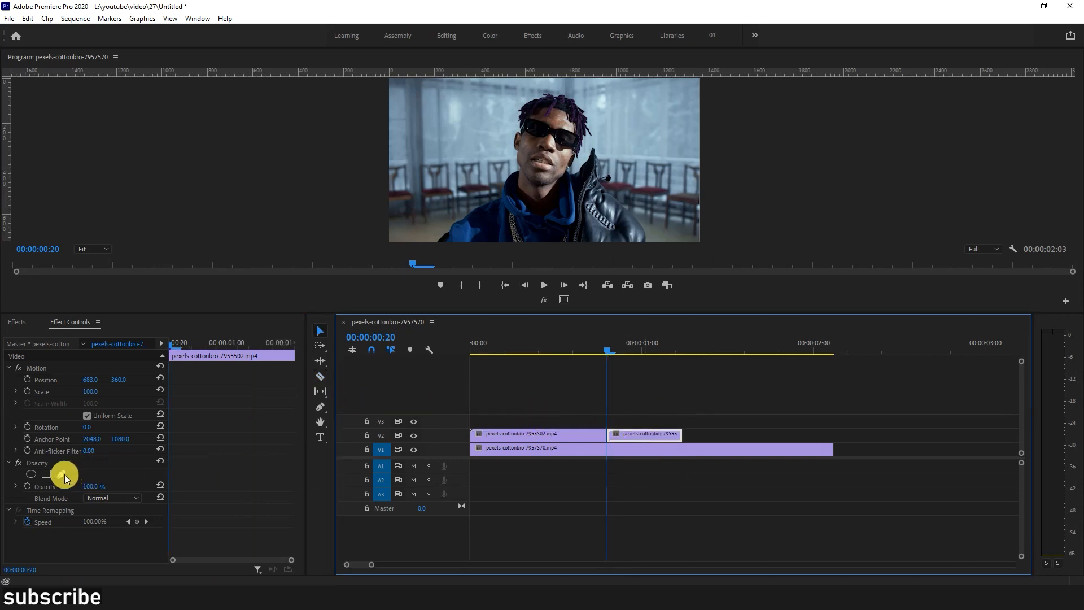
left_click(61, 474)
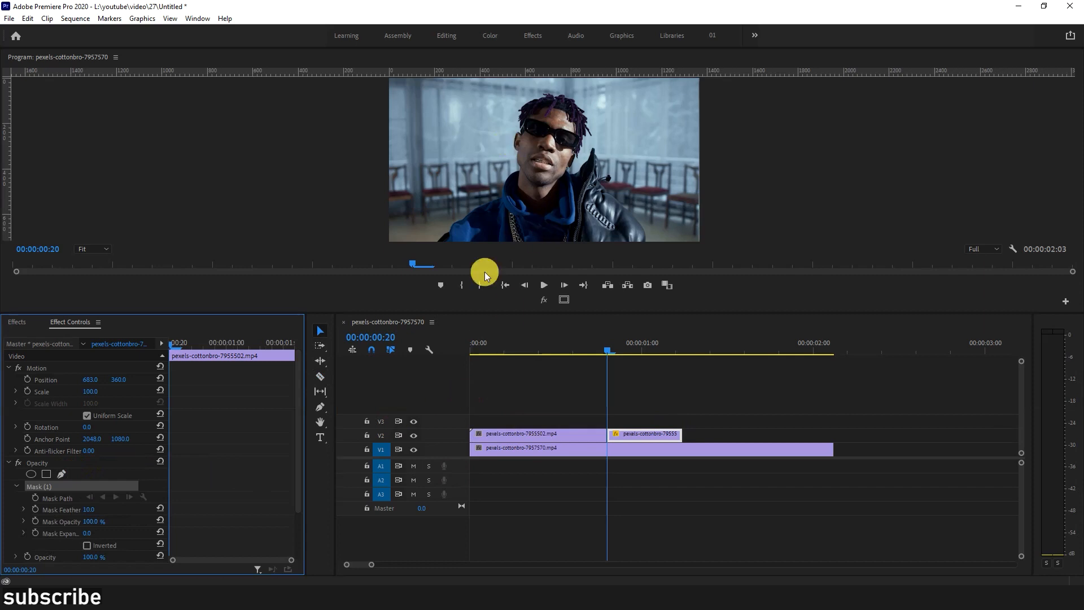
left_click(106, 249)
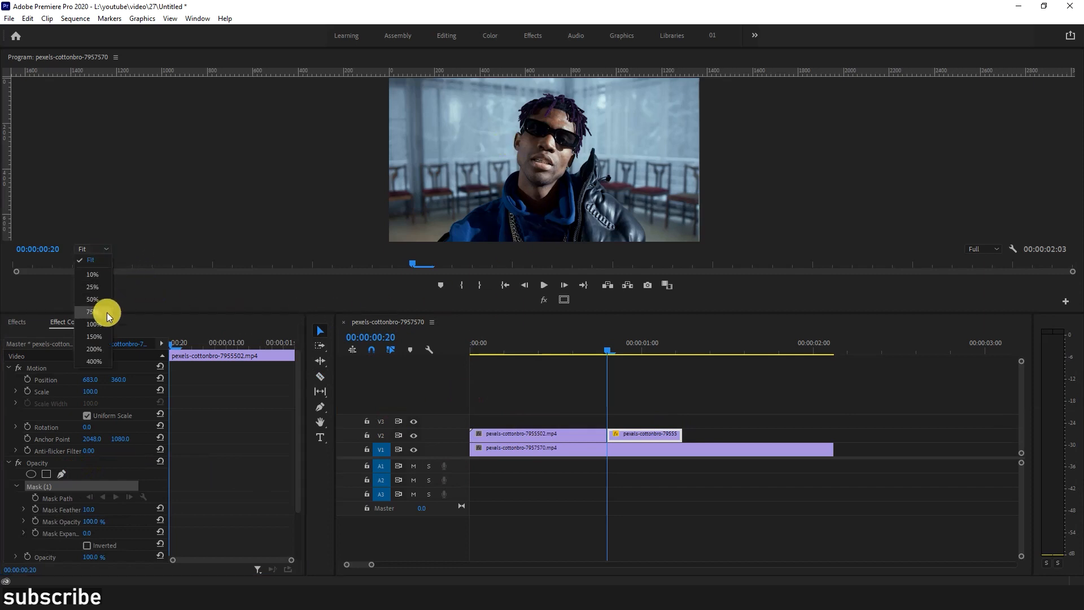
left_click(94, 349)
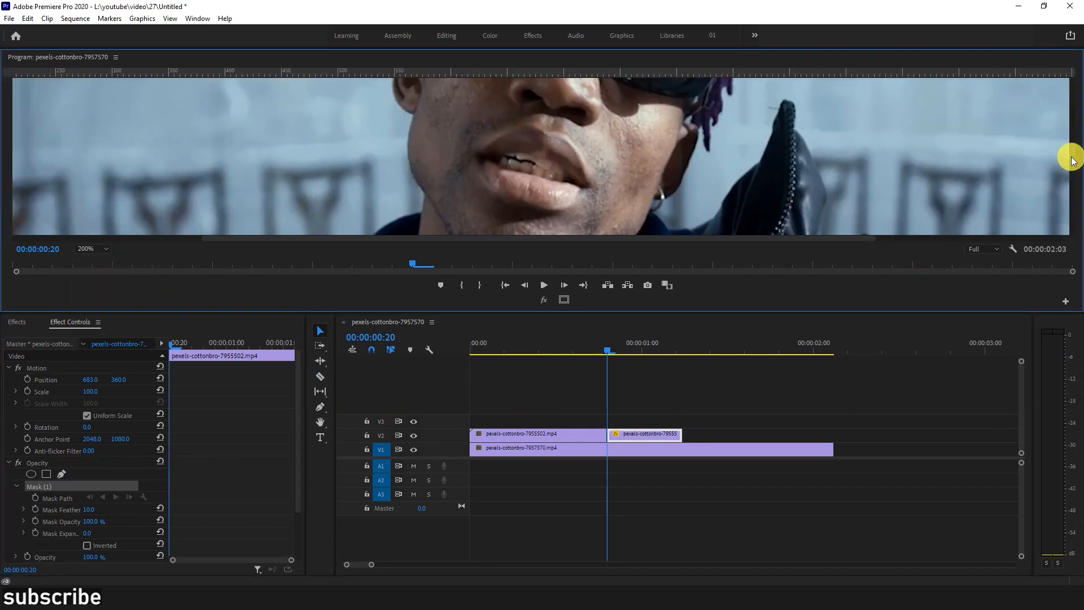
left_click_drag(1073, 160, 1072, 140)
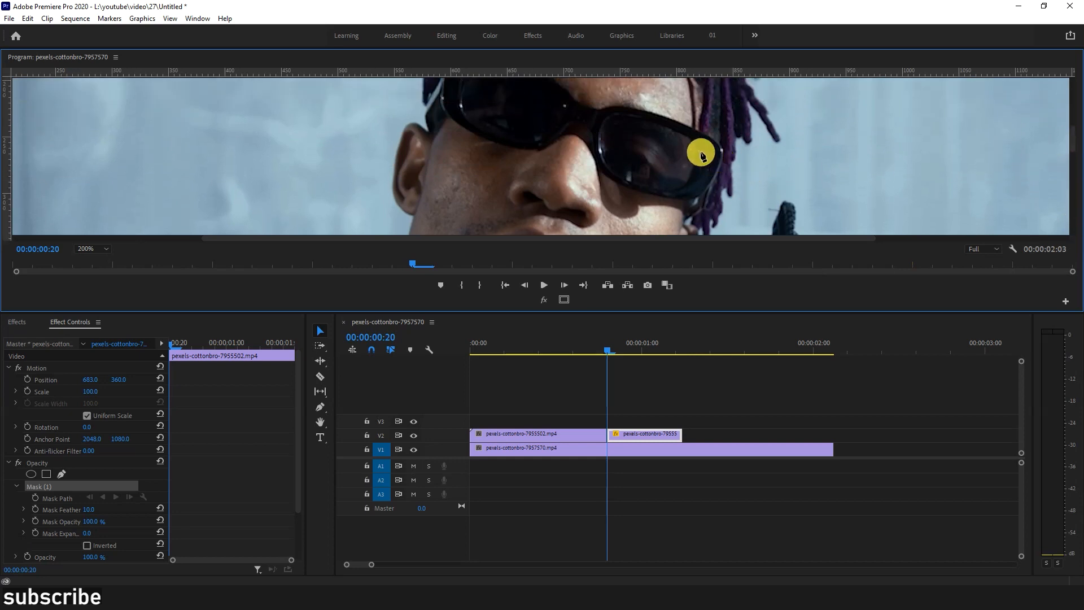
left_click(688, 138)
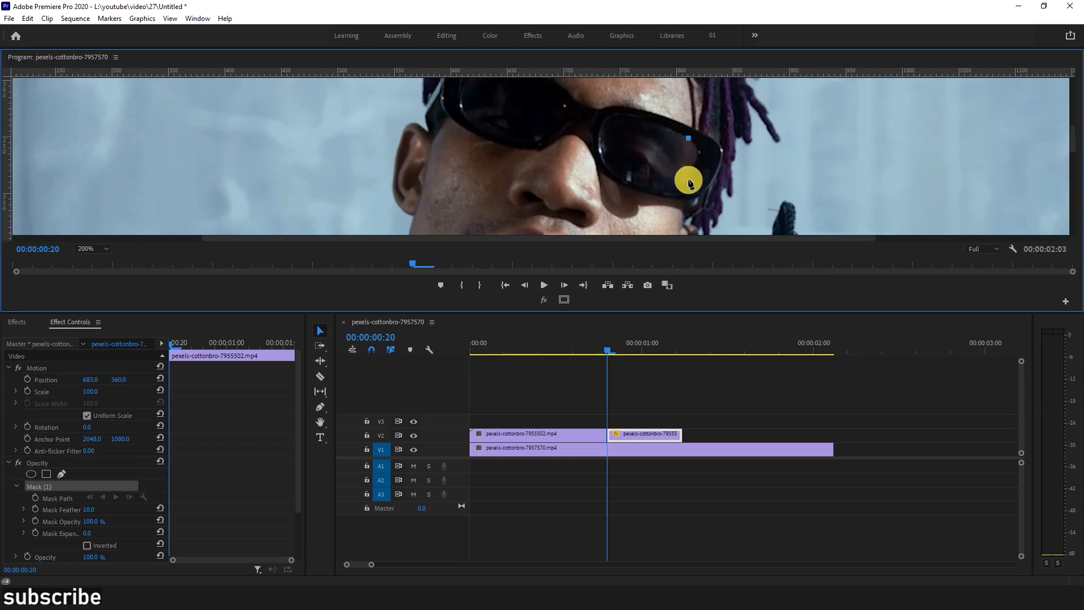
left_click_drag(671, 202, 673, 206)
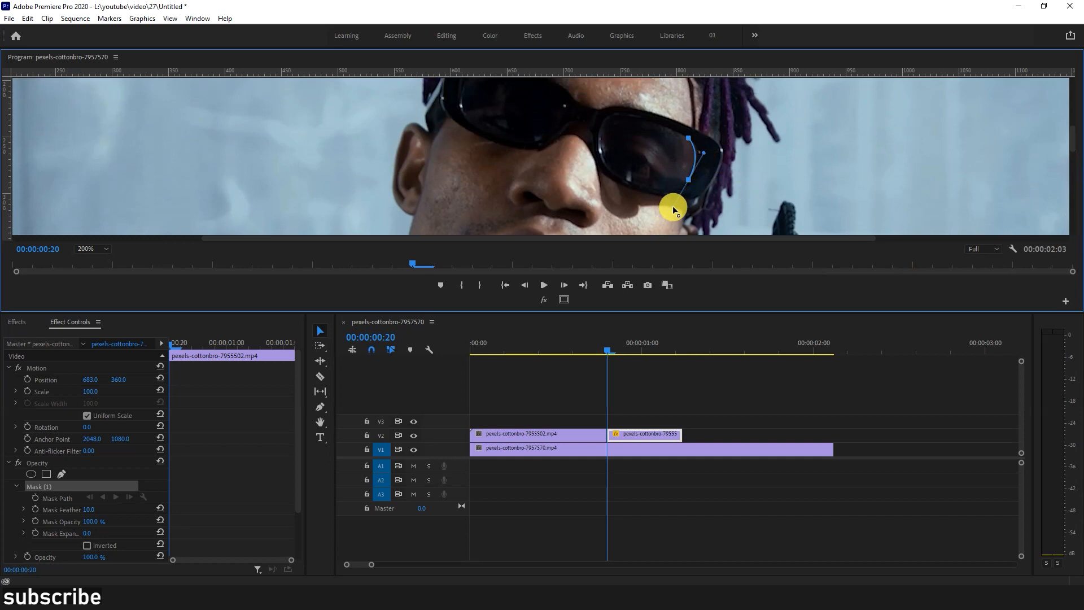
left_click_drag(611, 167, 613, 175)
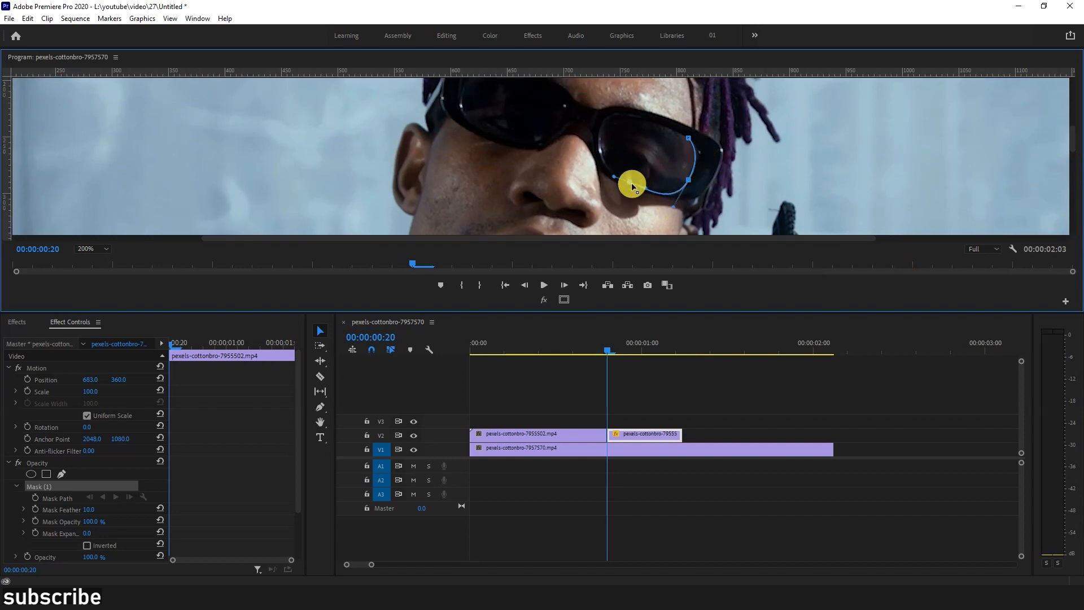
left_click_drag(602, 134, 609, 105)
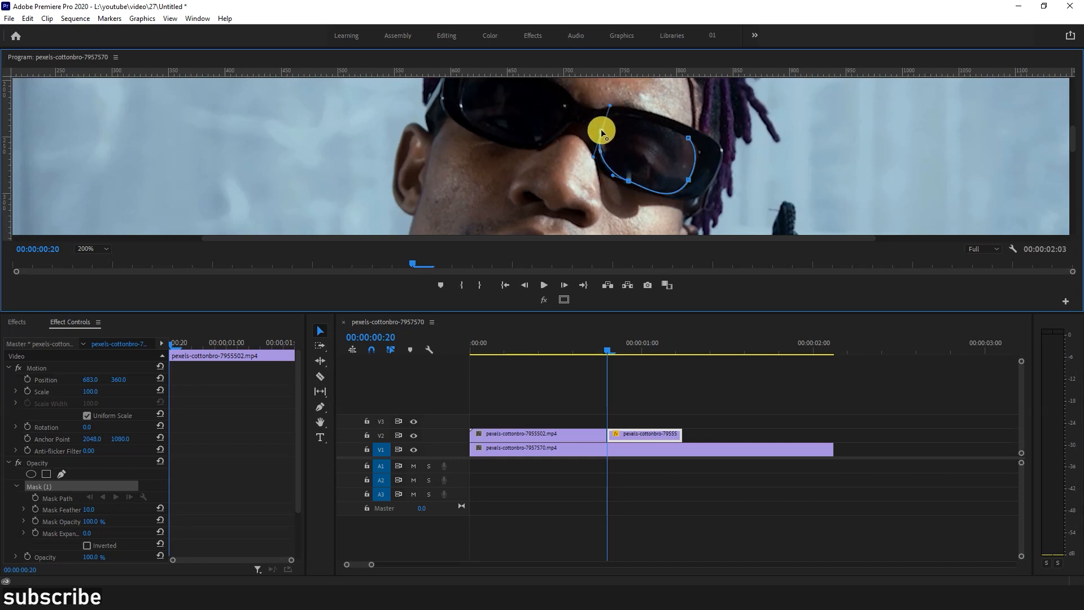
left_click_drag(660, 123, 647, 119)
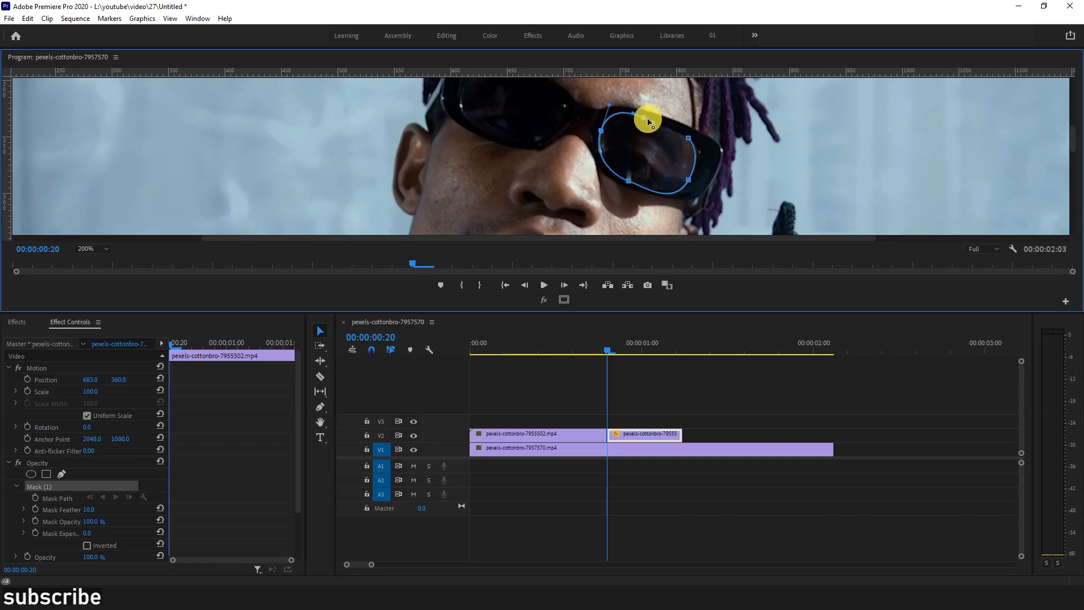
left_click(687, 137)
left_click_drag(720, 141, 711, 141)
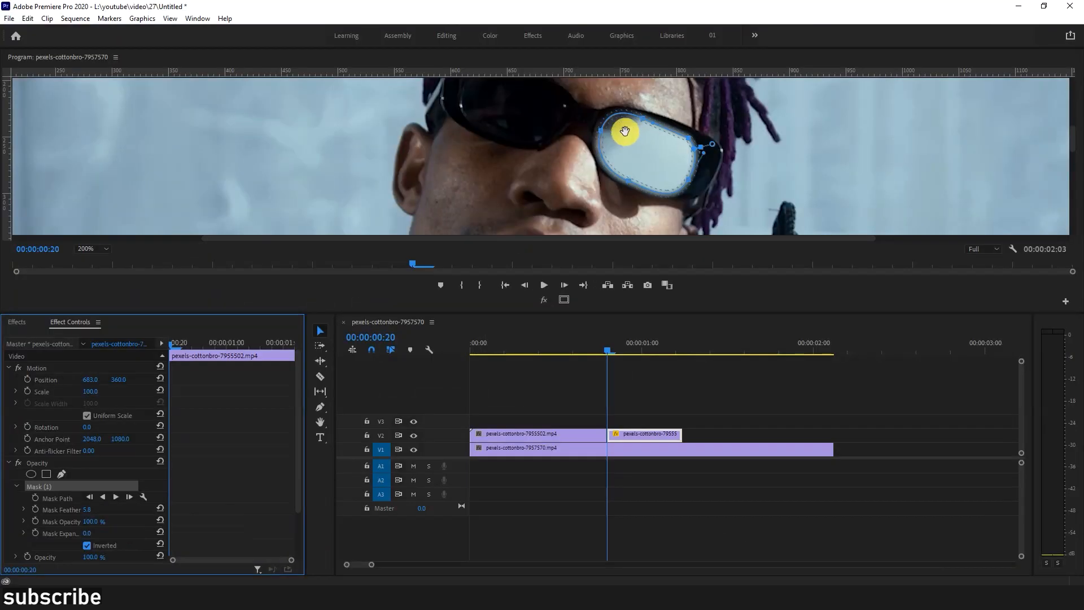
Refine the lens mask's inner edge and start Mask Path keyframing at 00:00:00:20
left_click(597, 132)
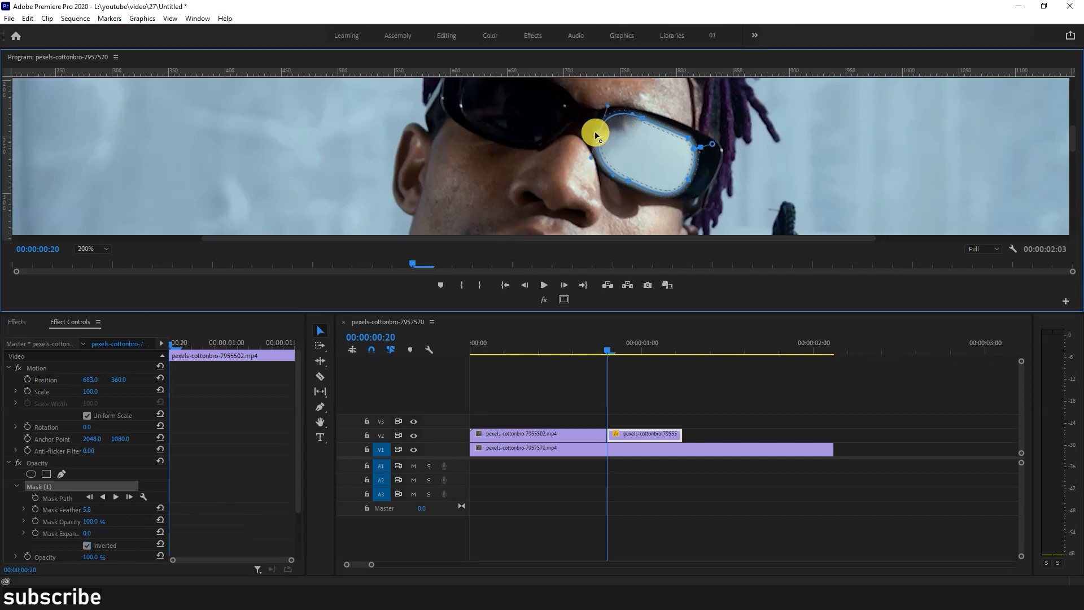
left_click_drag(595, 131, 598, 131)
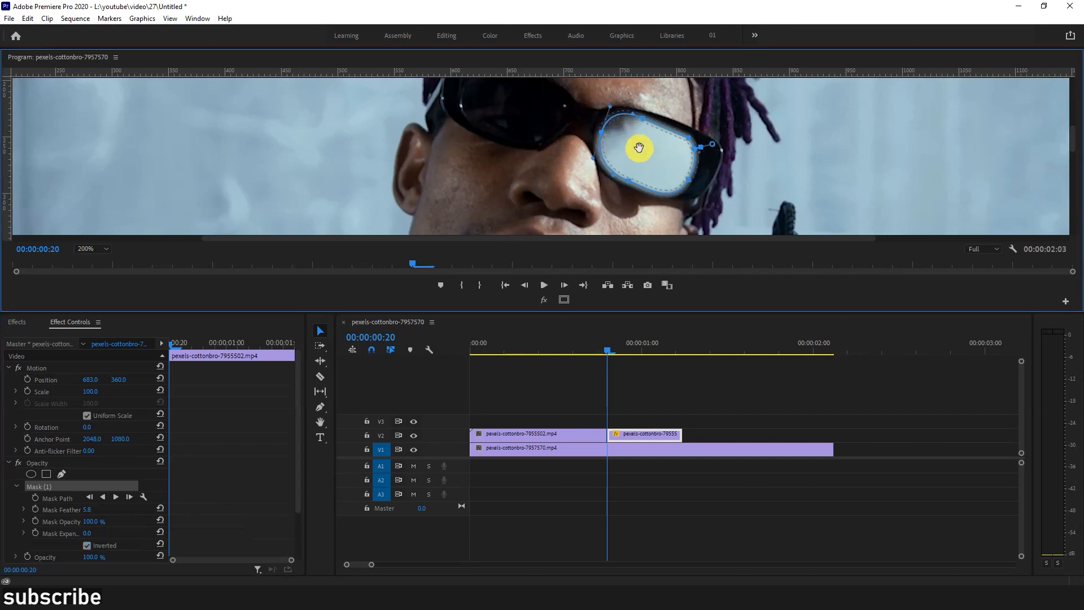
left_click(35, 499)
left_click(267, 437)
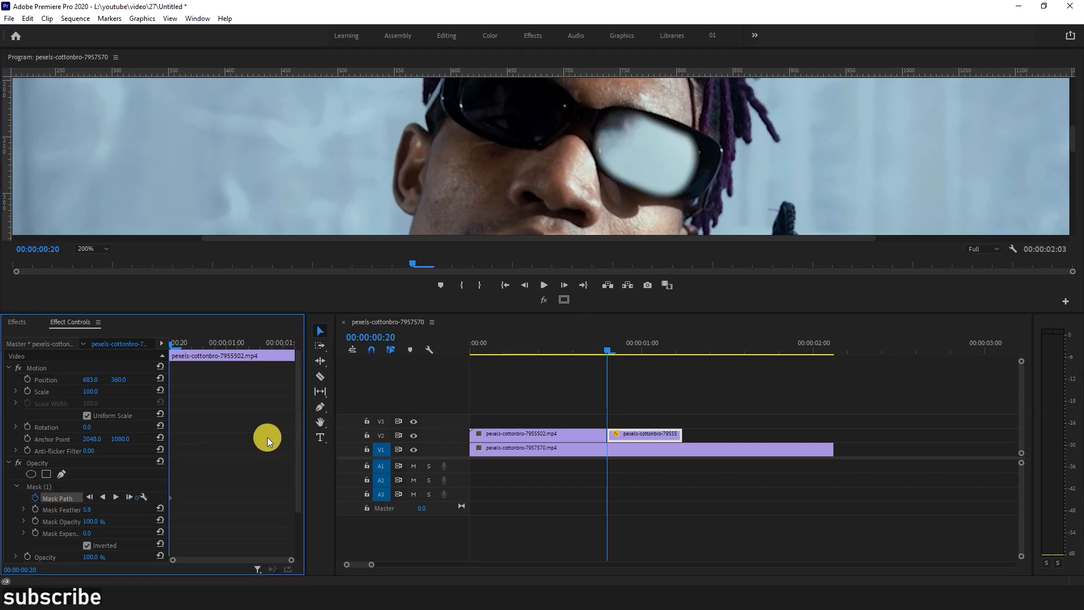
Reposition the mask frame by frame to follow the lens from 00:00:00:21 to 00:00:01:05, with a mask feather of 4.8
key("Right")
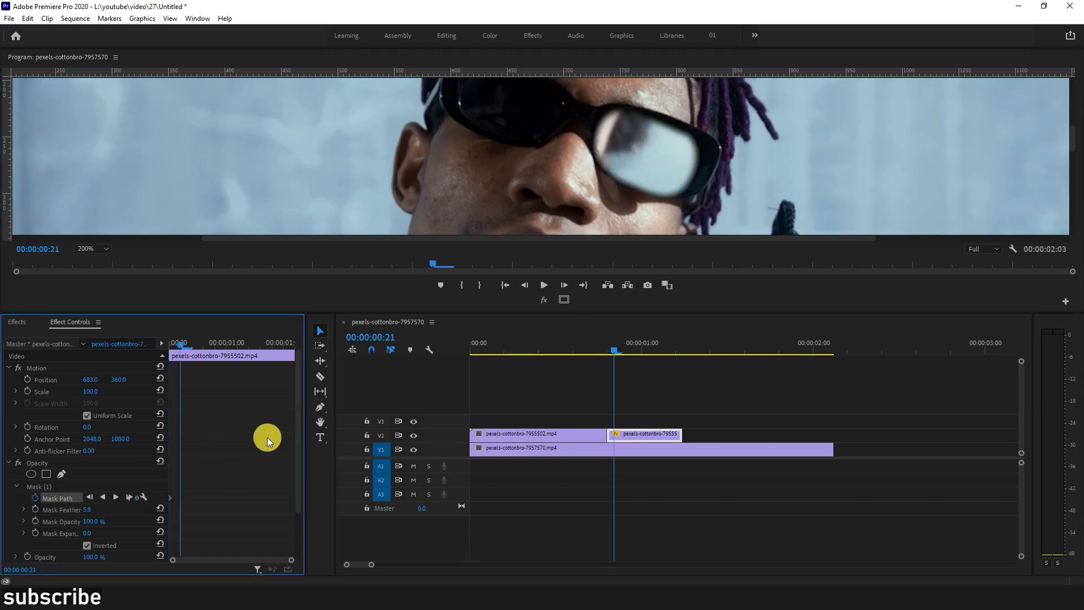
left_click(43, 486)
left_click_drag(654, 153, 651, 149)
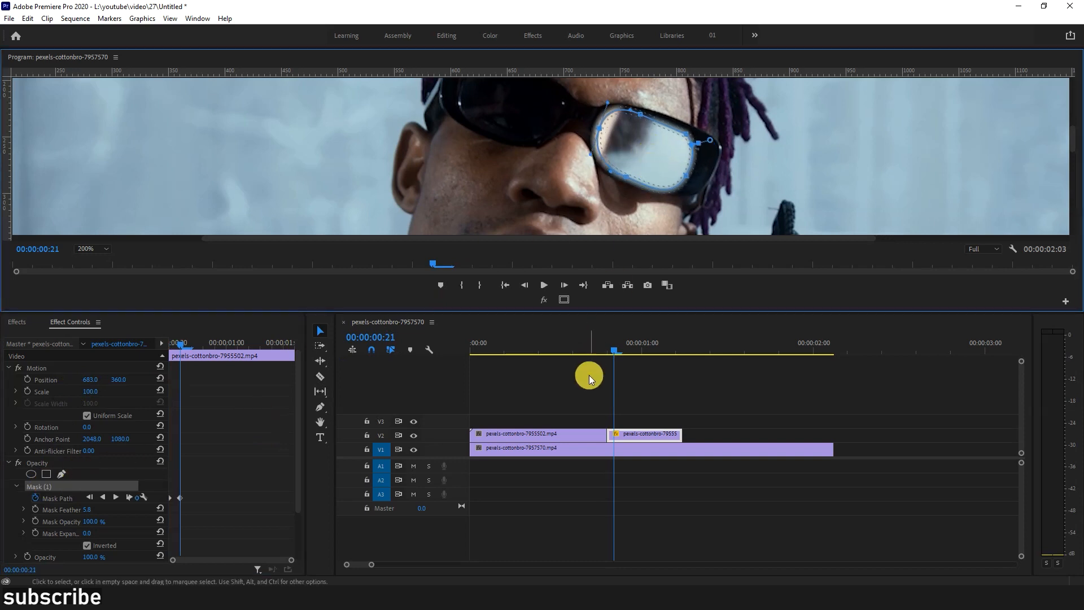
key("Right")
left_click_drag(647, 150, 649, 146)
key("Right")
left_click_drag(711, 131, 654, 138)
key("Right")
key("Right")
key("Right")
key("Right")
key("Right")
key("Right")
key("Right")
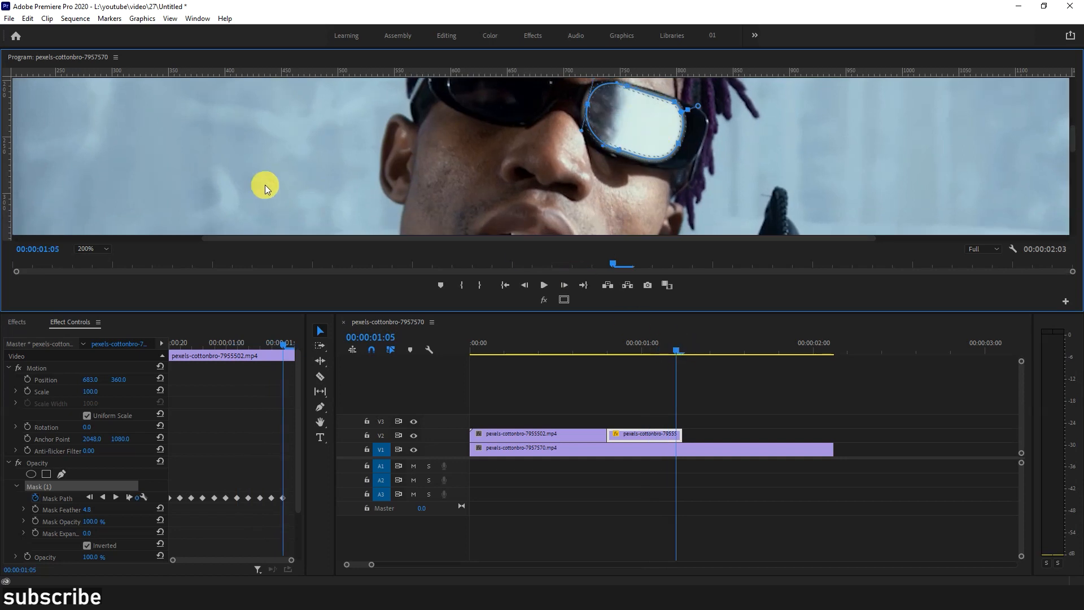
Fit the whole frame in the program monitor and play back the masked section from 00:00:00:20
left_click(92, 248)
left_click(96, 263)
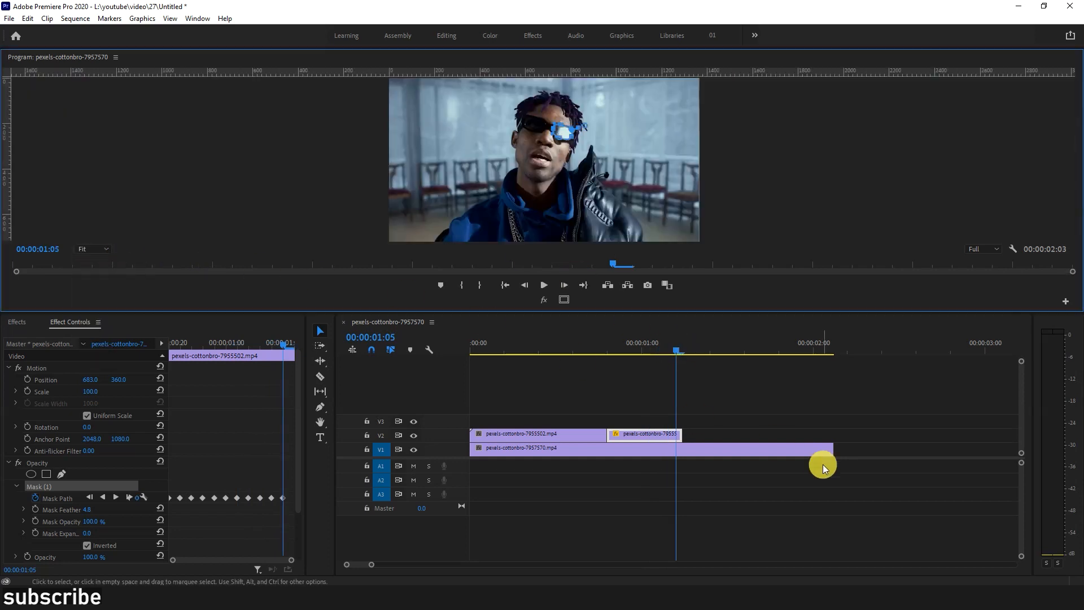
left_click_drag(671, 346, 607, 354)
left_click(598, 365)
key("space")
Start Position and Scale keyframing on the masked V2 segment at 00:00:00:20
left_click(612, 350)
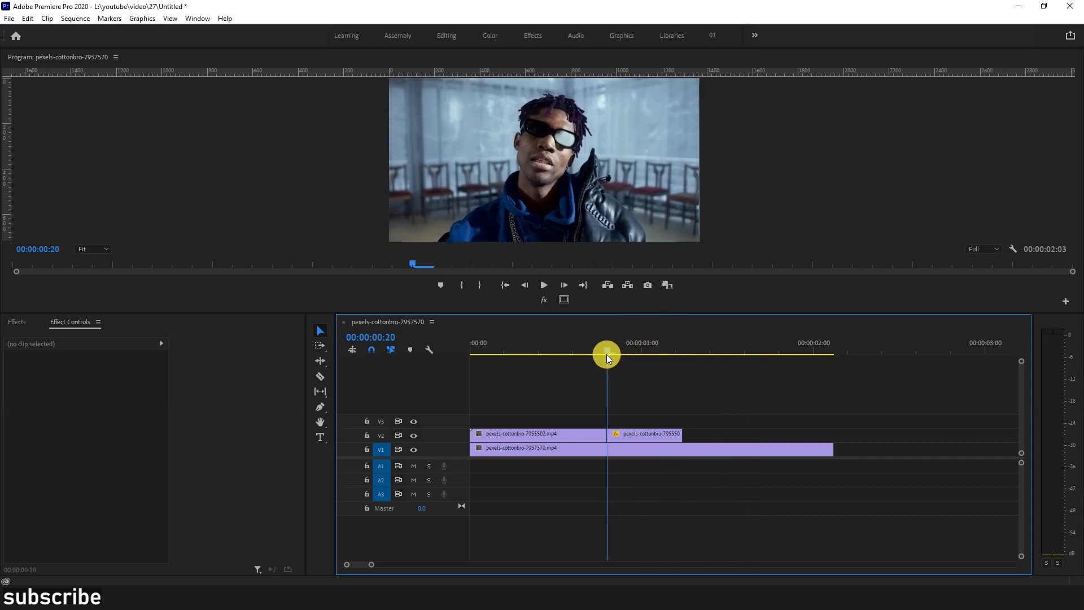
left_click(636, 437)
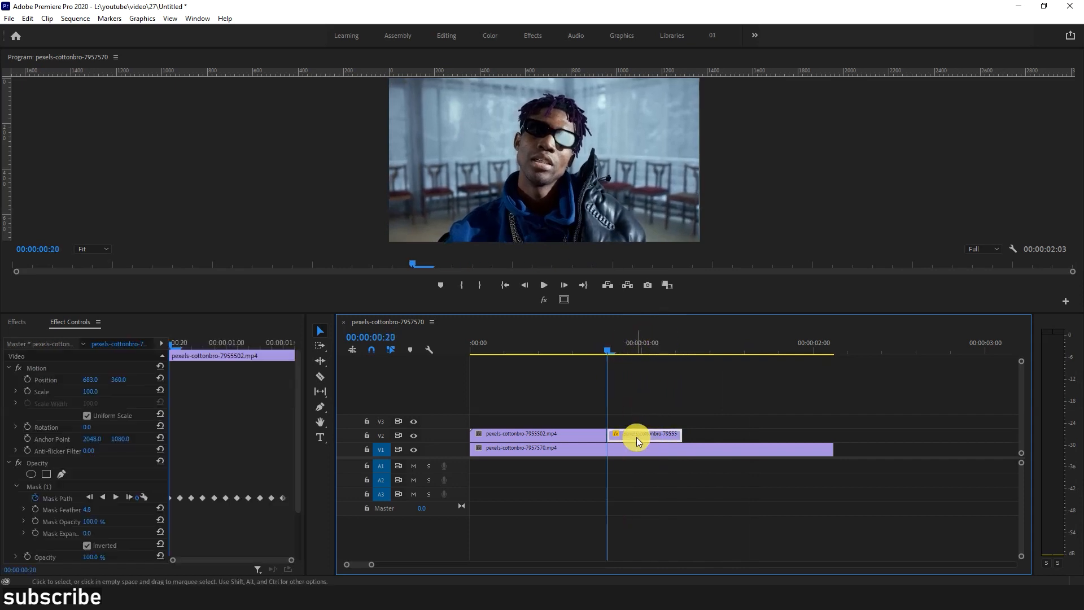
left_click(24, 378)
left_click(27, 391)
Zoom through the lens at 00:00:01:04 by setting Scale to 2279 and Position to about -1094, 3099
left_click_drag(241, 349, 280, 341)
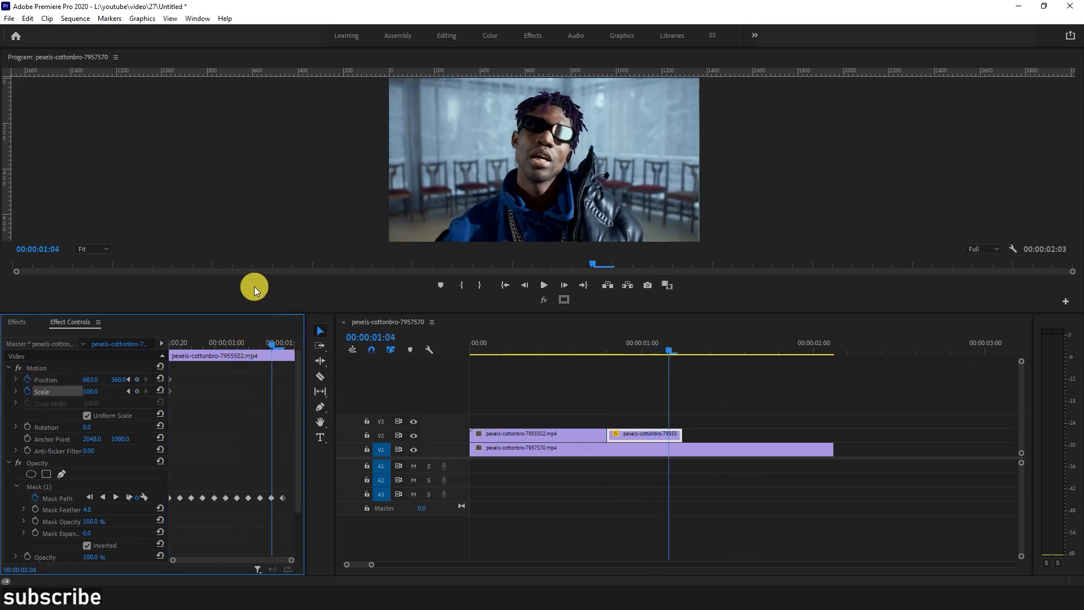
left_click_drag(90, 392, 707, 391)
left_click_drag(120, 379, 212, 391)
left_click_drag(90, 383, 69, 382)
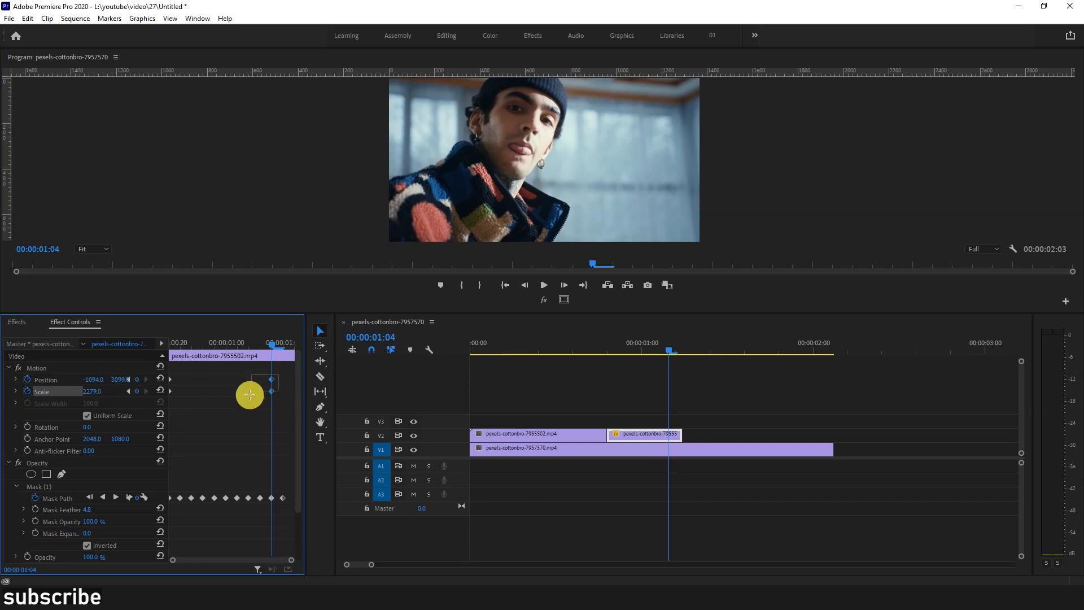
Apply easing temporal interpolation to the ending and starting Position and Scale keyframes of the zoom
right_click(272, 390)
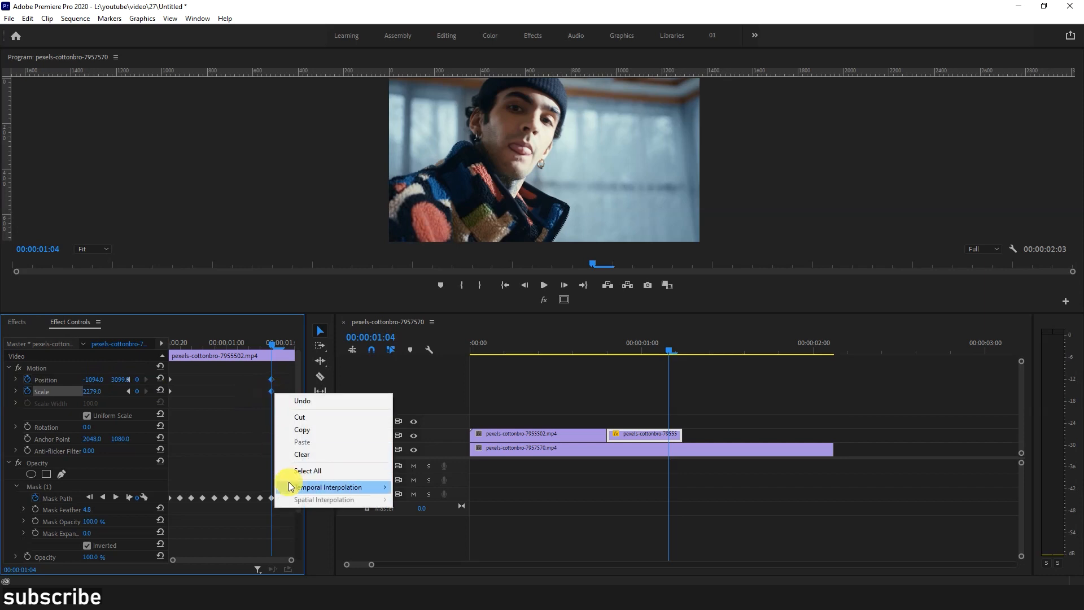
mouse_move(339, 486)
left_click(420, 553)
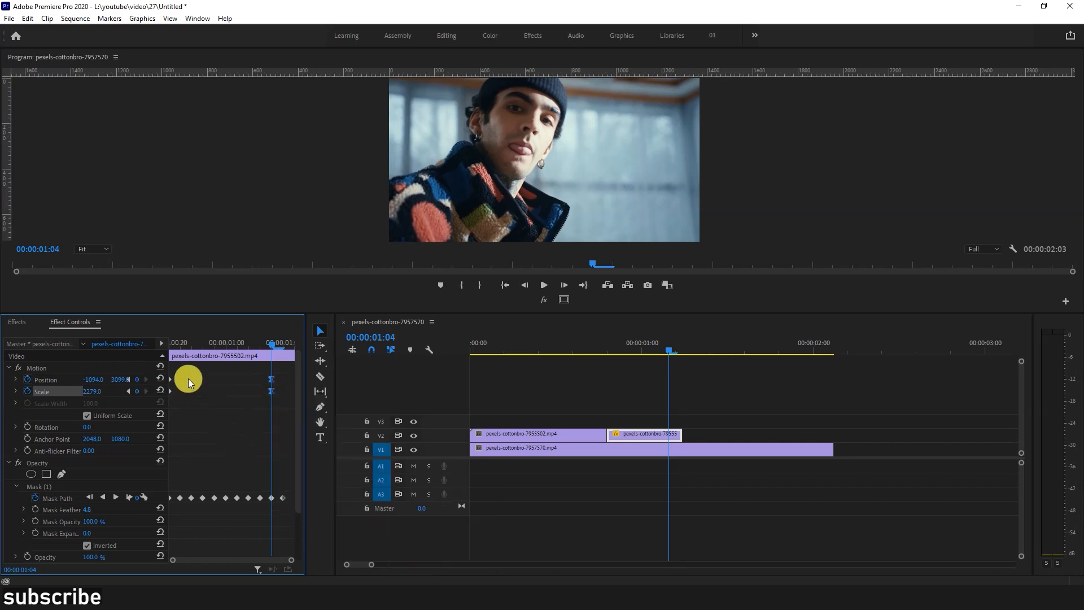
right_click(169, 394)
mouse_move(204, 487)
left_click(316, 553)
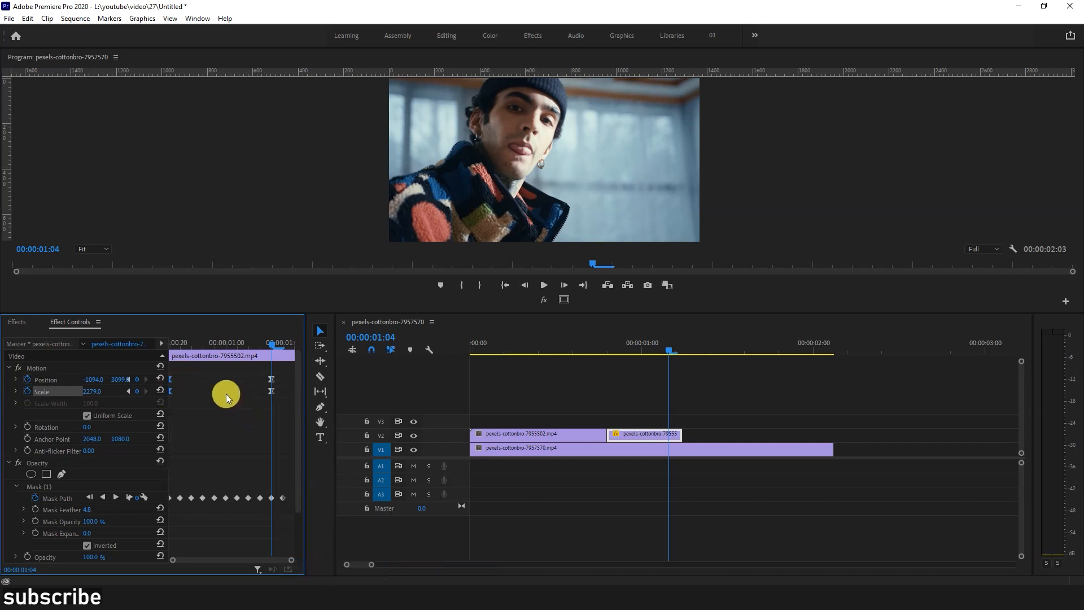
Play the sequence from the beginning to review the eased zoom through the lens
left_click_drag(246, 370, 578, 401)
left_click_drag(238, 349, 179, 346)
left_click_drag(607, 350, 470, 351)
left_click(584, 377)
key("space")
key("space")
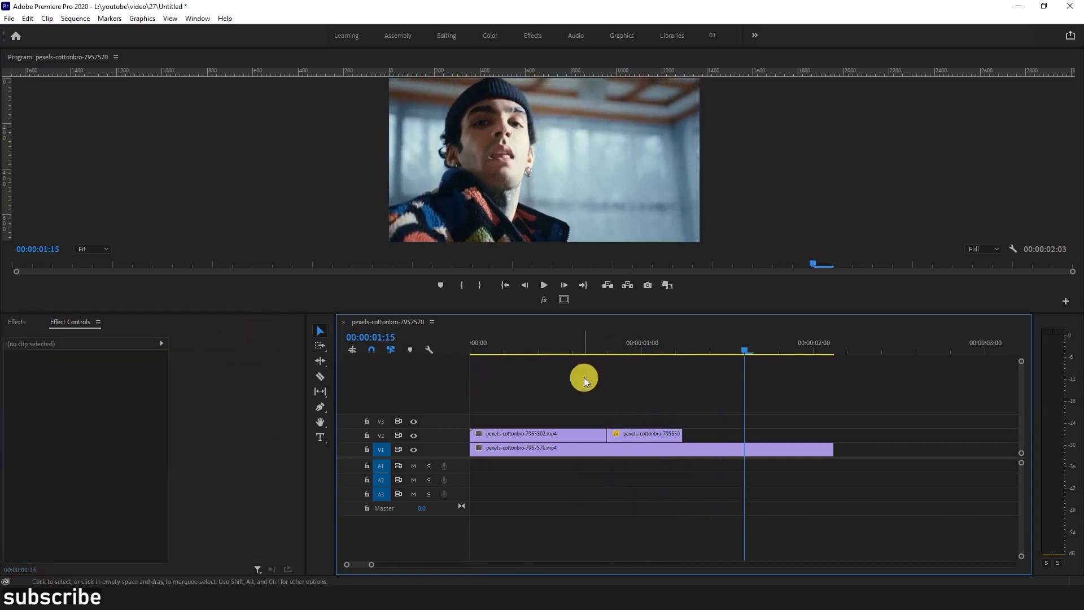
Apply the Directional Blur effect to the masked zoom segment on V2, starting at 00:00:00:20
left_click_drag(579, 354, 612, 343)
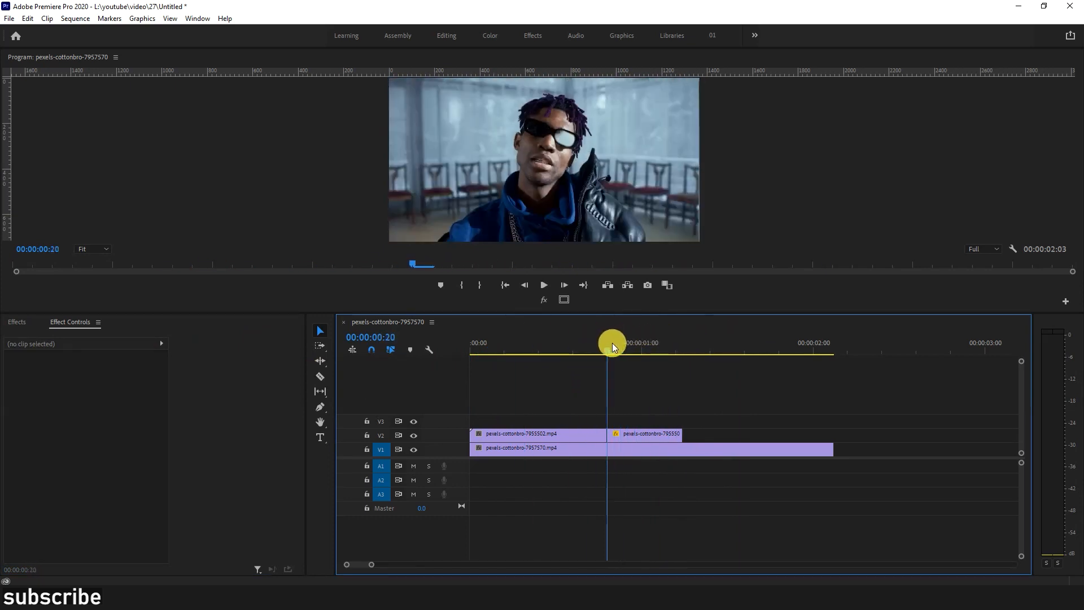
left_click(628, 433)
left_click(18, 321)
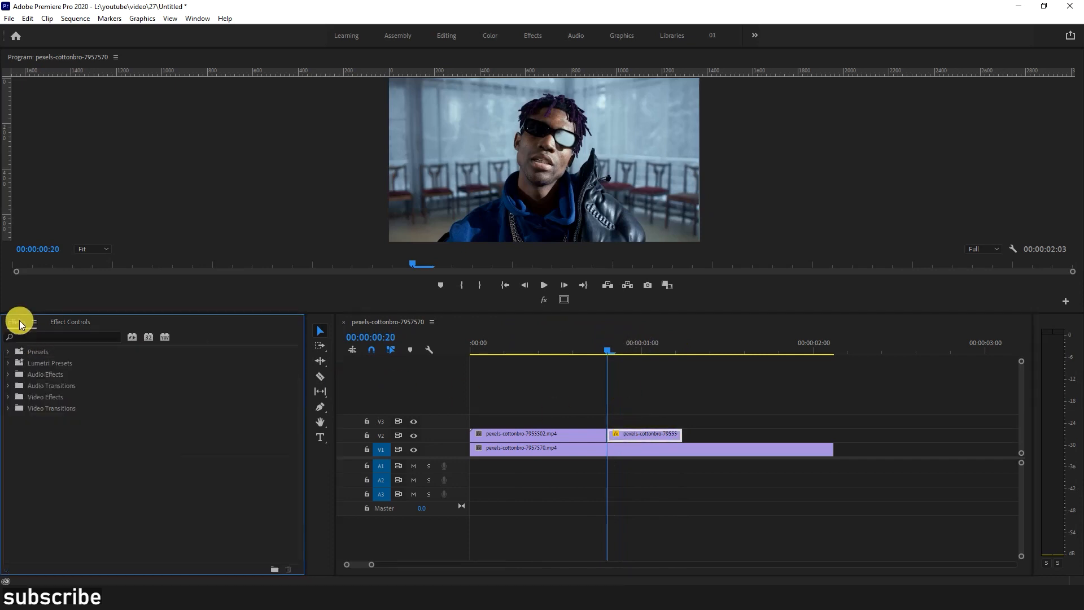
left_click(34, 338)
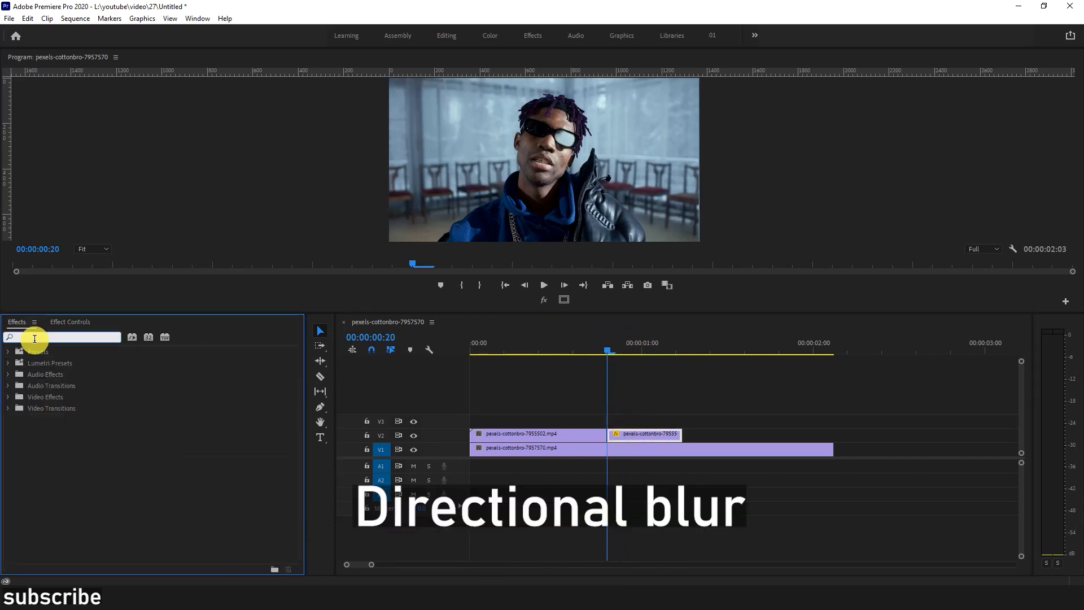
type("dire")
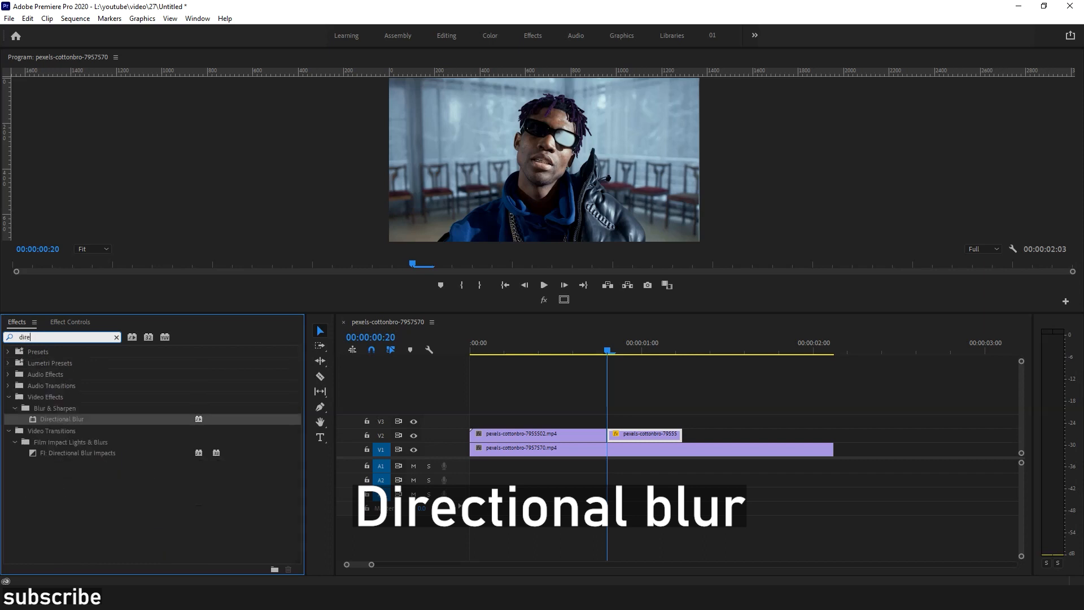
left_click_drag(70, 418, 626, 440)
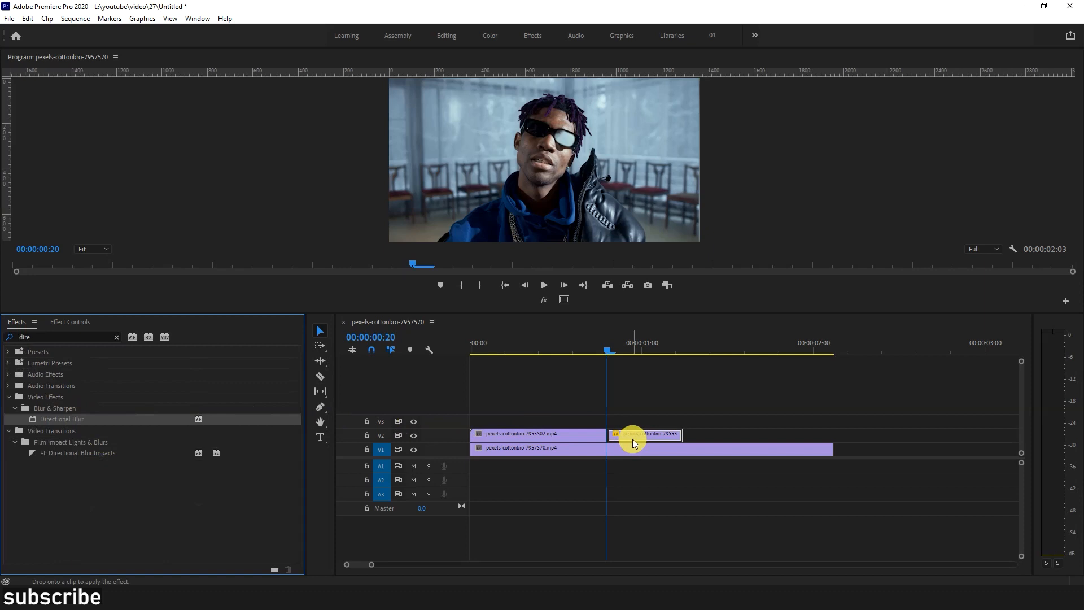
Set the Directional Blur on the zoom segment to Direction 45° and Blur Length 10
left_click(66, 324)
scroll(208, 426, "down", 3)
scroll(206, 475, "up", 2)
scroll(224, 486, "down", 3)
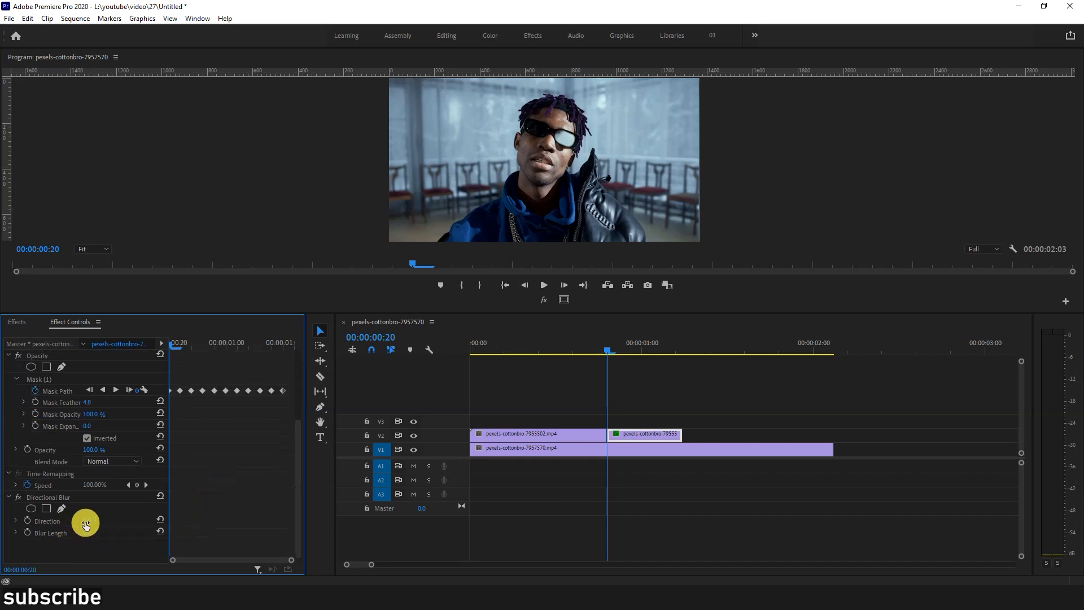
left_click(92, 537)
type("30")
key("Return")
left_click_drag(92, 532, 116, 522)
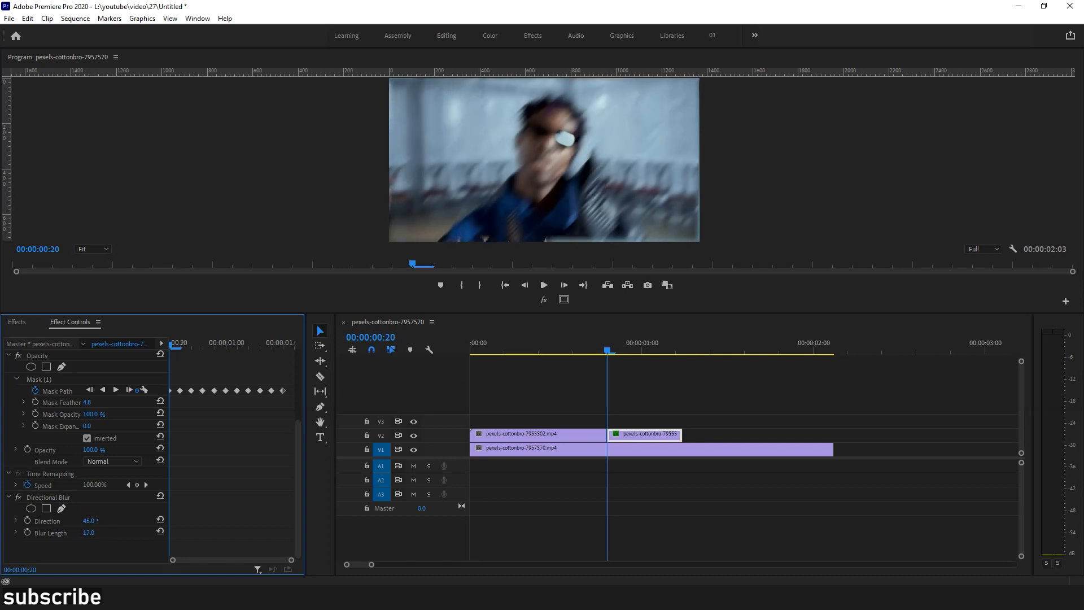
left_click_drag(88, 532, 71, 532)
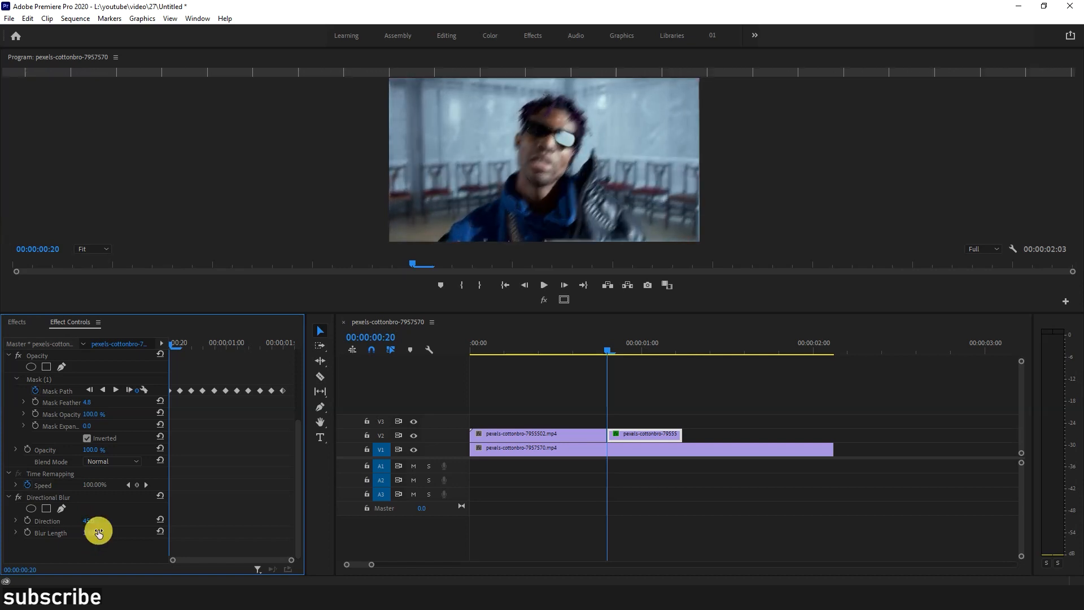
Add an inverted elliptical mask to the Directional Blur, stretched well beyond the frame's sides so the centre stays sharp
left_click(31, 508)
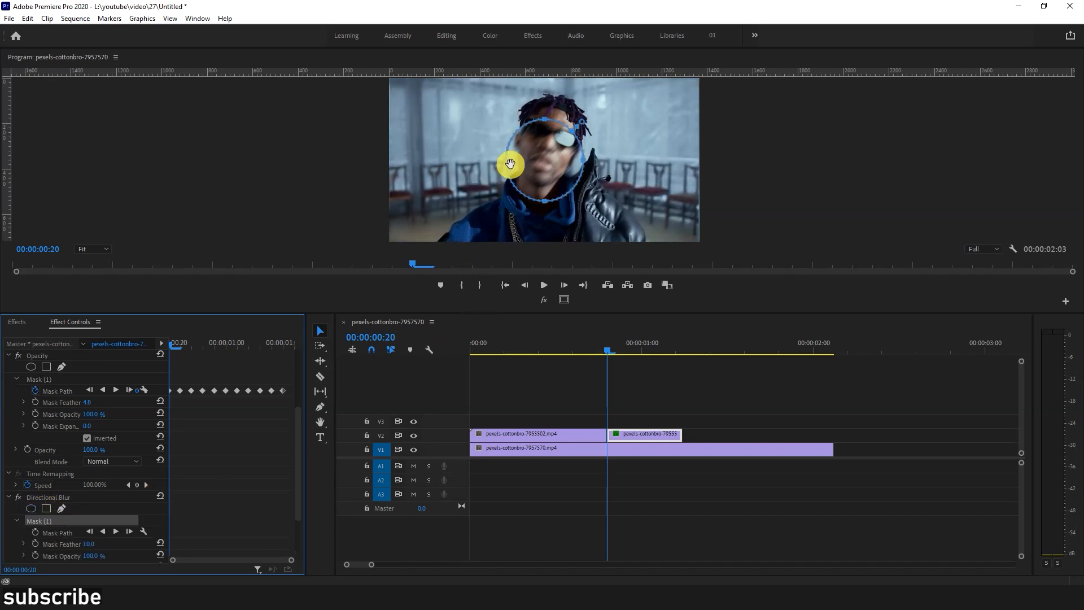
left_click_drag(507, 165, 338, 161)
left_click_drag(587, 165, 802, 162)
left_click_drag(571, 116, 569, 62)
left_click_drag(569, 202, 557, 177)
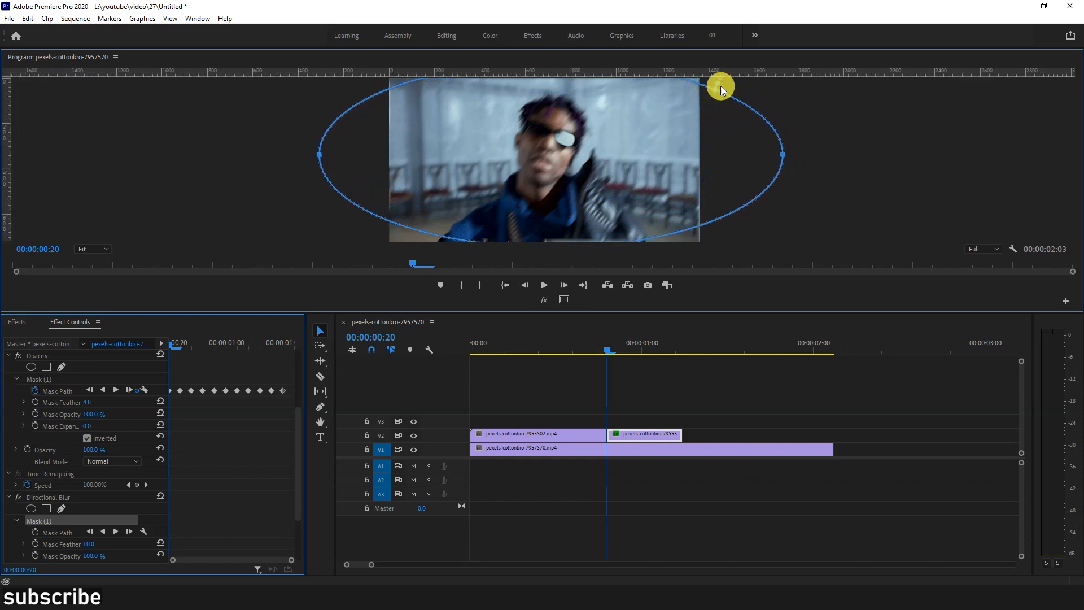
scroll(208, 496, "down", 3)
left_click(86, 512)
left_click(684, 96)
Narrow the blur mask's ellipse to slightly beyond both sides of the frame and set Mask Feather to 92
left_click_drag(317, 155, 350, 152)
left_click_drag(785, 152, 727, 154)
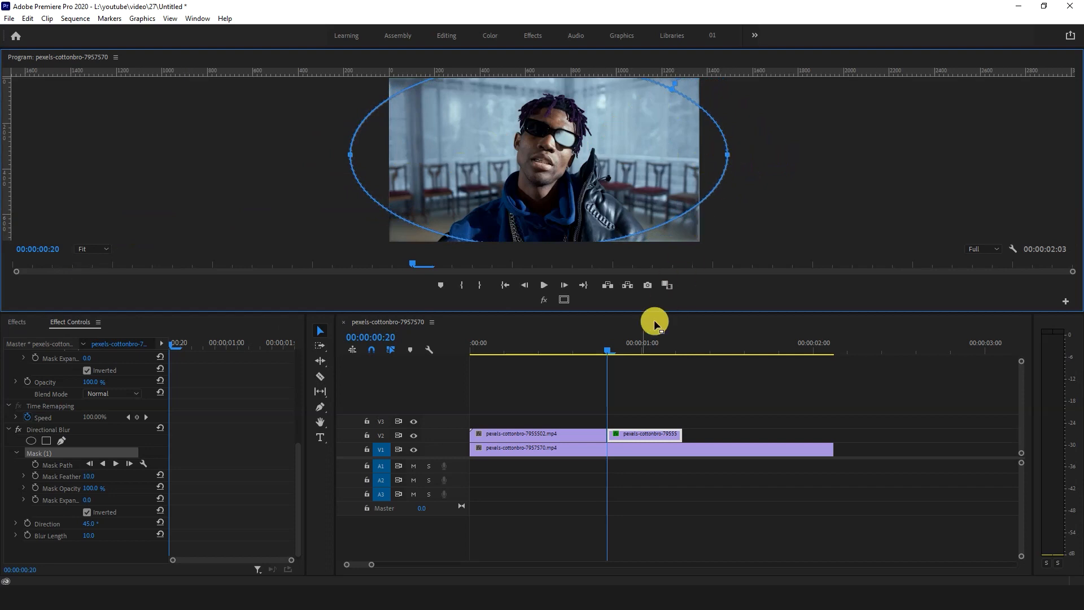
left_click_drag(679, 83, 682, 72)
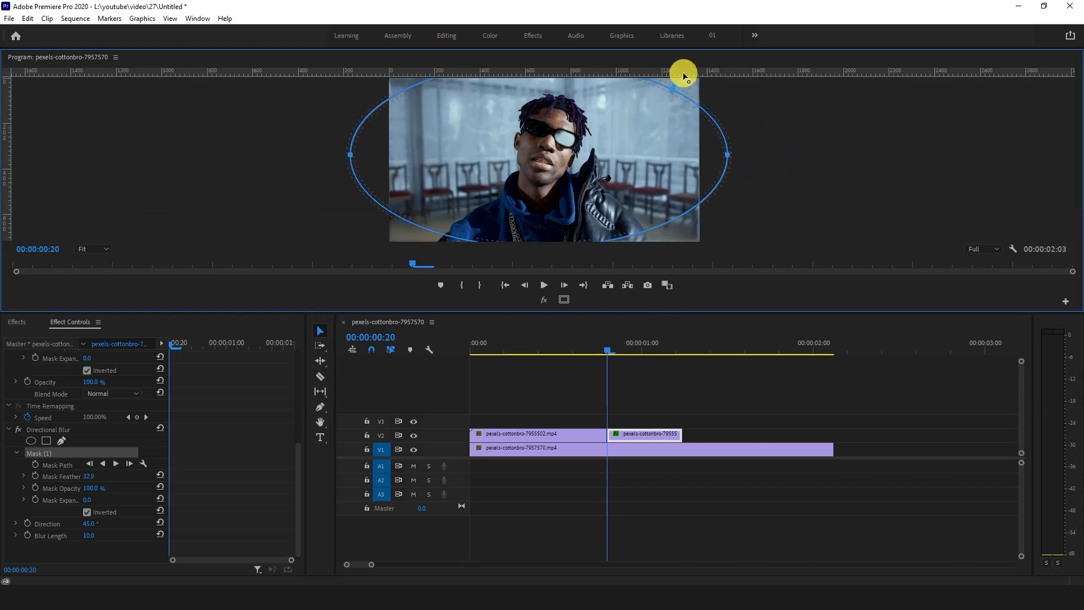
left_click_drag(89, 477, 91, 477)
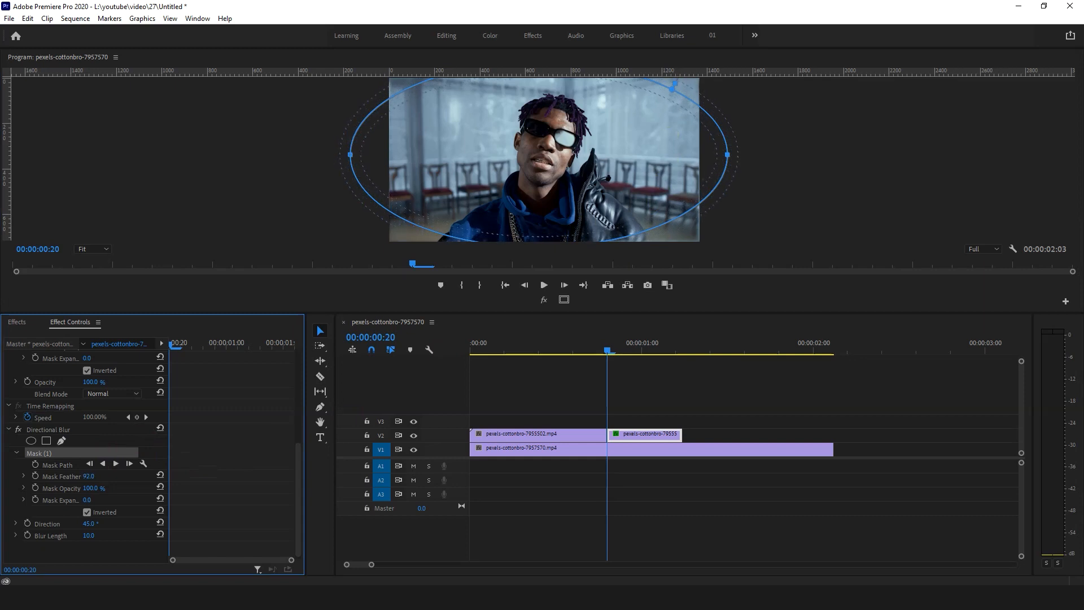
Scrub and play the sequence around the lens zoom to review the transition with the masked blur
left_click_drag(623, 337, 392, 360)
left_click(609, 385)
key("space")
left_click(622, 349)
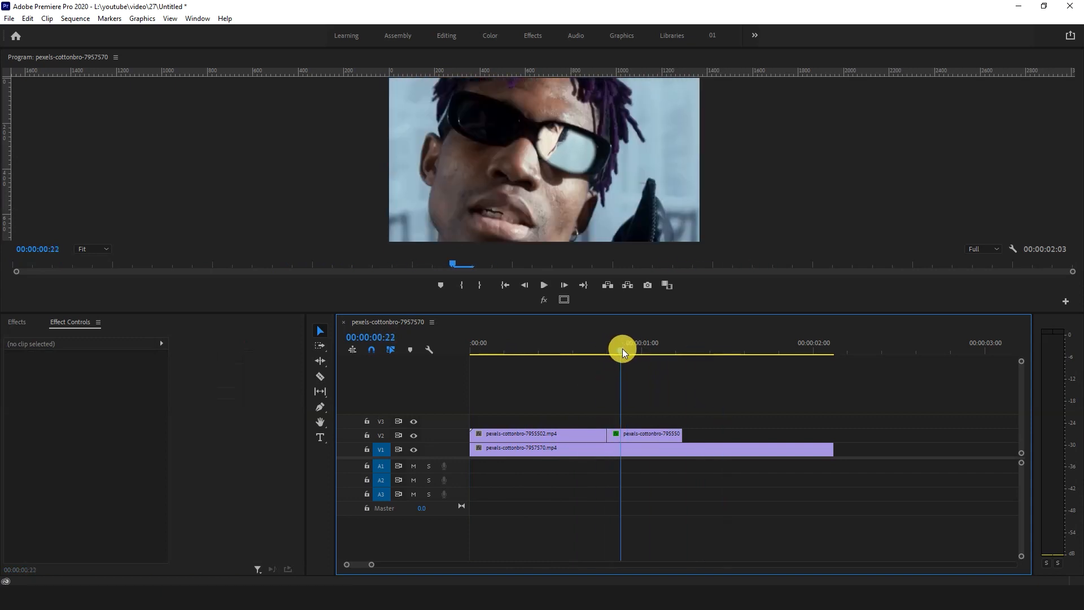
left_click_drag(622, 347, 552, 348)
key("space")
left_click(623, 348)
key("space")
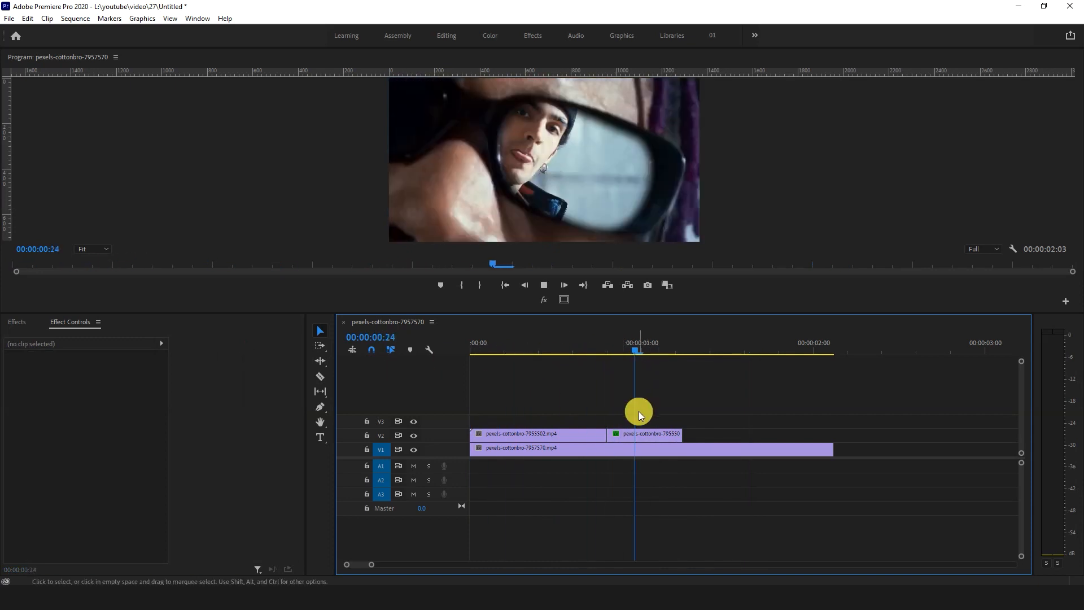